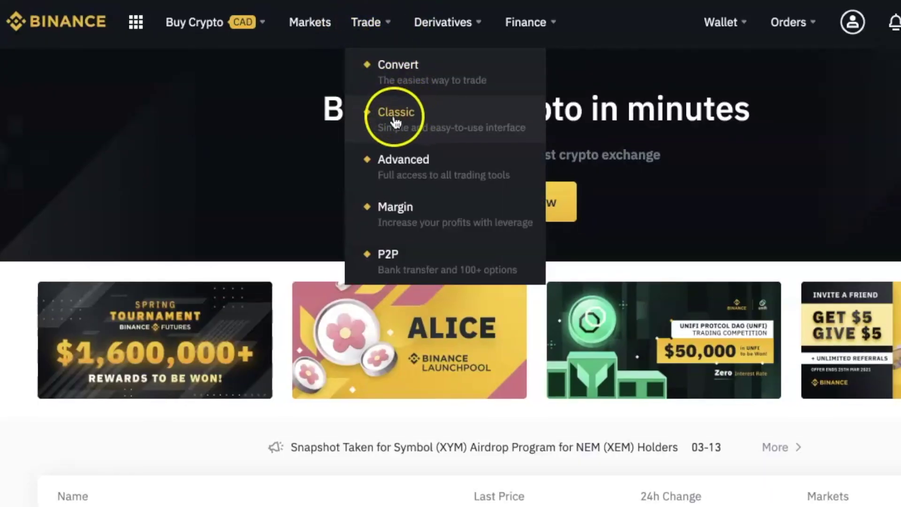
Choose Classic from the Trade menu to open the BTC/USDT spot trading page.
{"action": "left_click", "coordinate": [396, 117]}
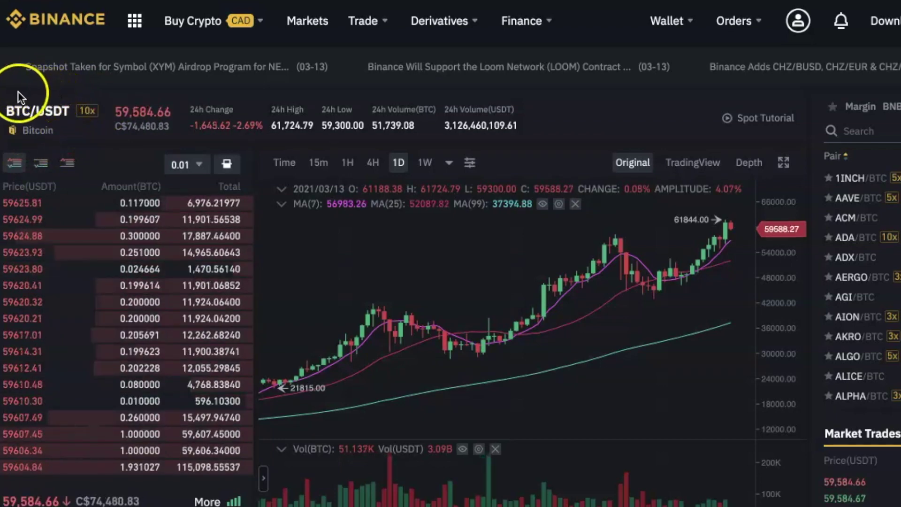
{"action": "left_click", "coordinate": [57, 112]}
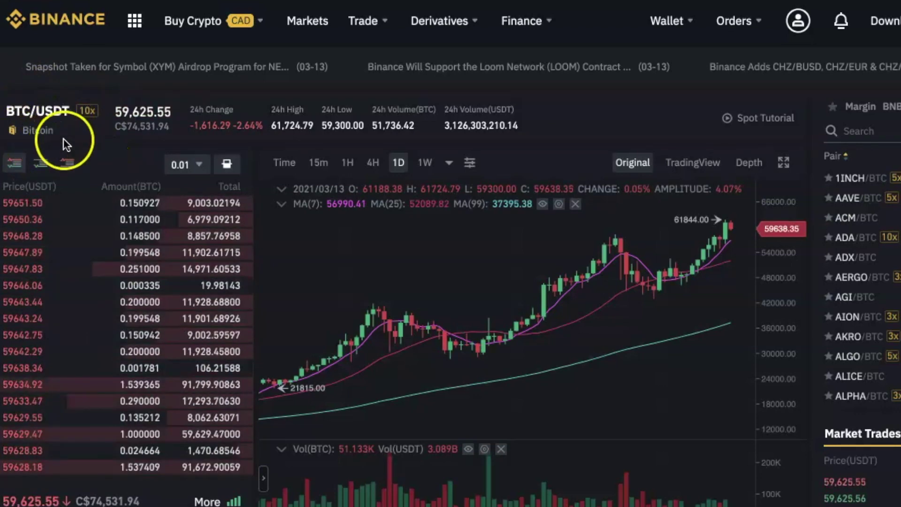
{"action": "left_click", "coordinate": [68, 106]}
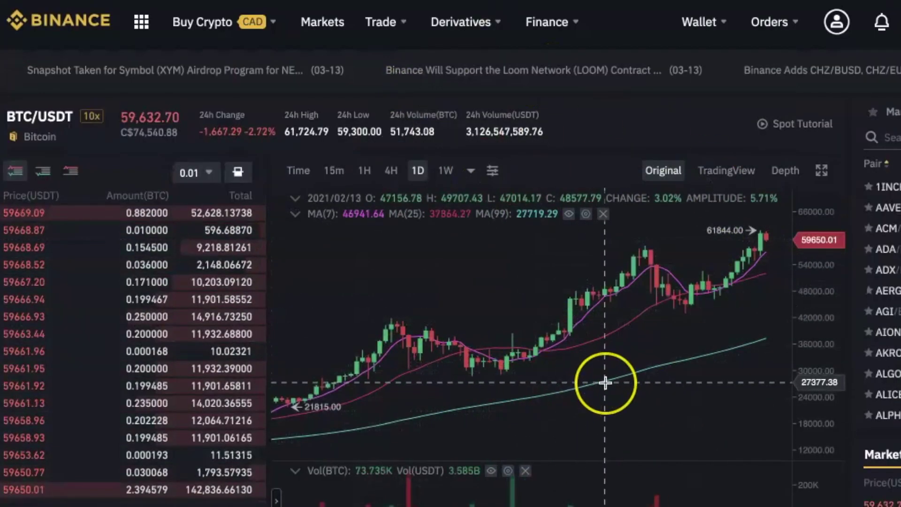
{"action": "left_click", "coordinate": [633, 370]}
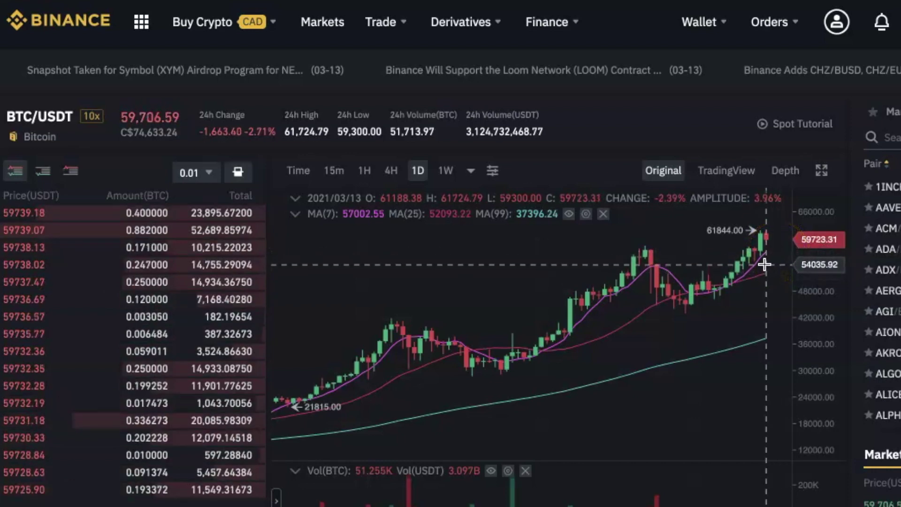
{"action": "left_click", "coordinate": [758, 299]}
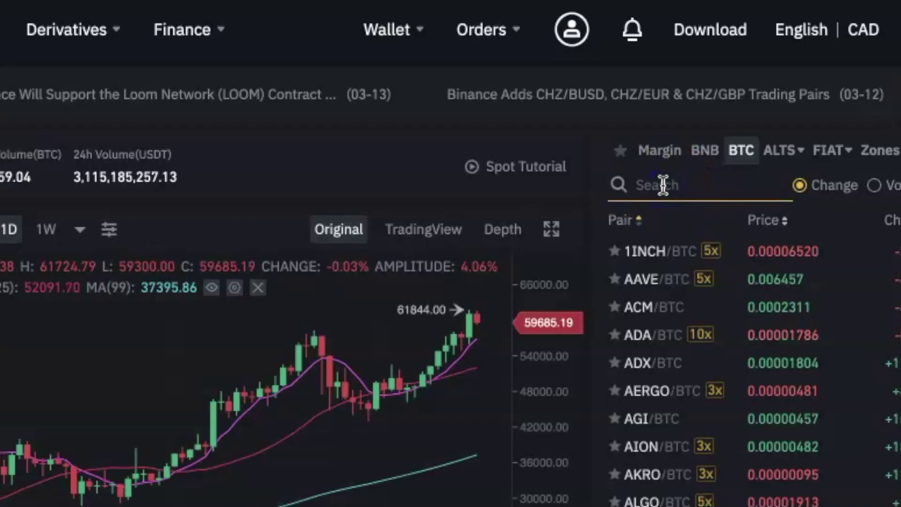
Search the pair list for 'btc usdt', replacing 'ada', and select BTC/USDT to bring up its order form.
{"action": "left_click", "coordinate": [725, 137]}
{"action": "type", "text": "ada"}
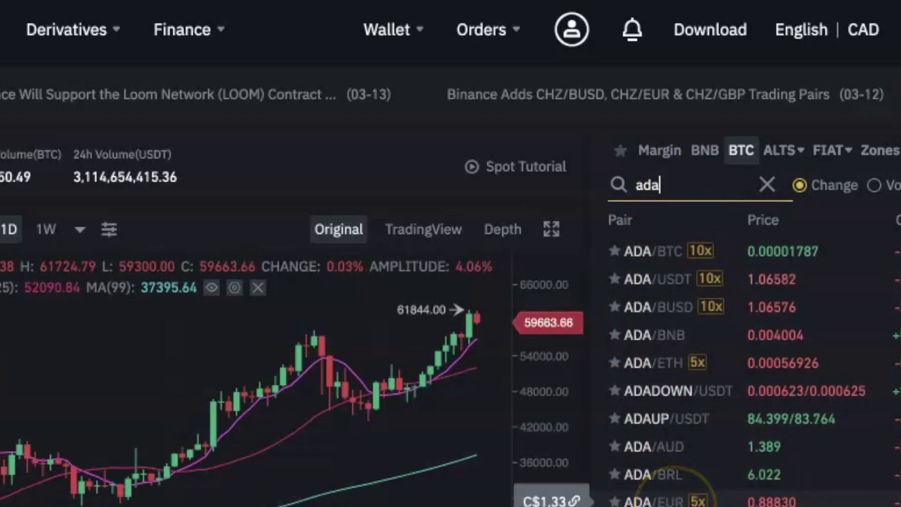
{"action": "double_click", "coordinate": [630, 182]}
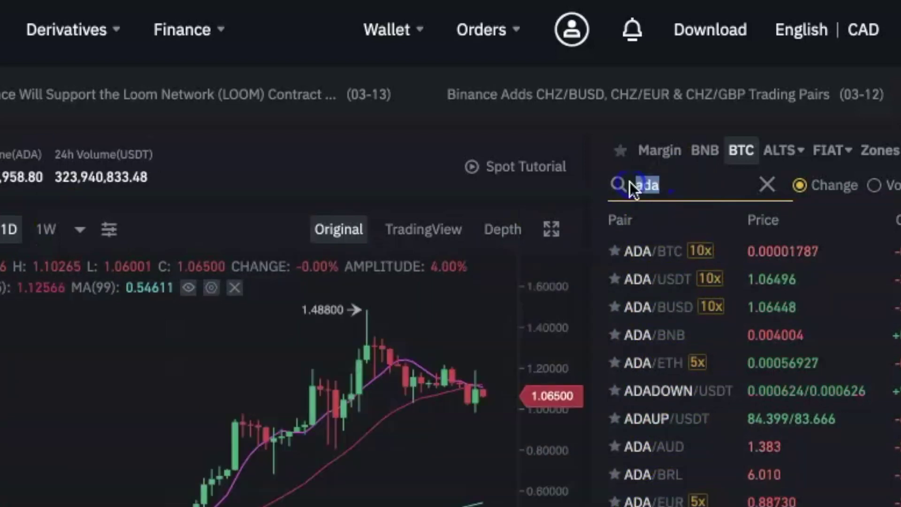
{"action": "type", "text": "btc"}
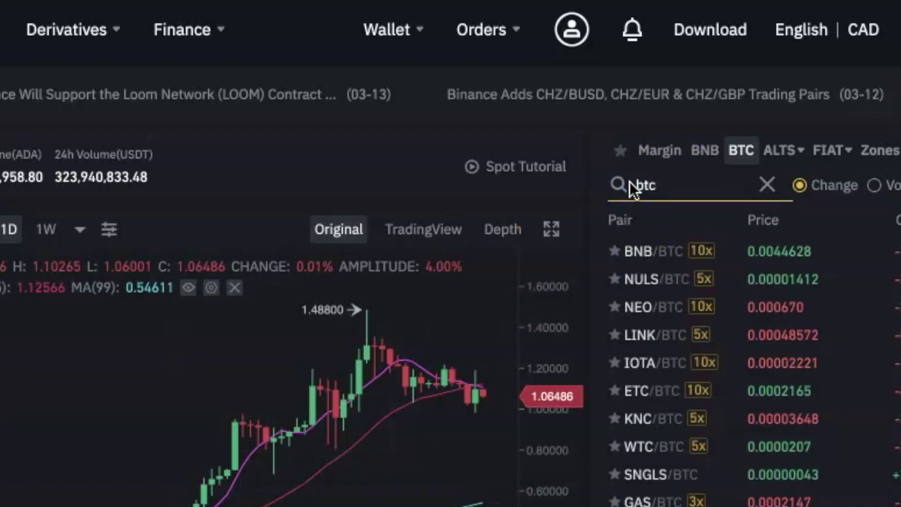
{"action": "type", "text": " u"}
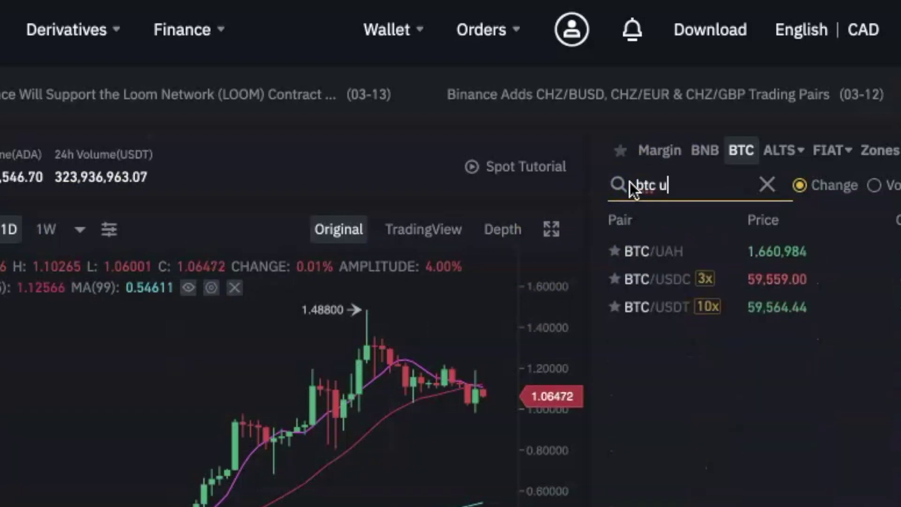
{"action": "type", "text": "sdt"}
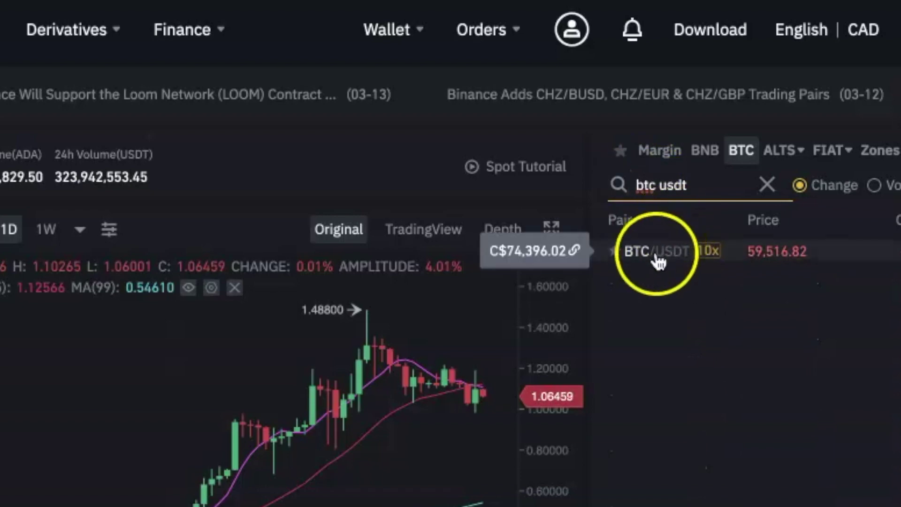
{"action": "left_click", "coordinate": [652, 254]}
{"action": "scroll", "coordinate": [653, 490], "scroll_direction": "down", "scroll_amount": 10}
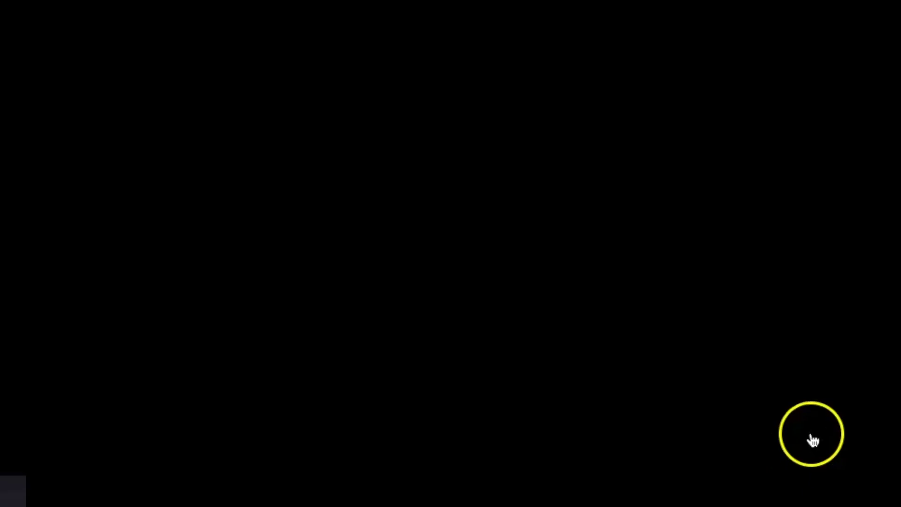
{"action": "scroll", "coordinate": [761, 418], "scroll_direction": "down", "scroll_amount": 1}
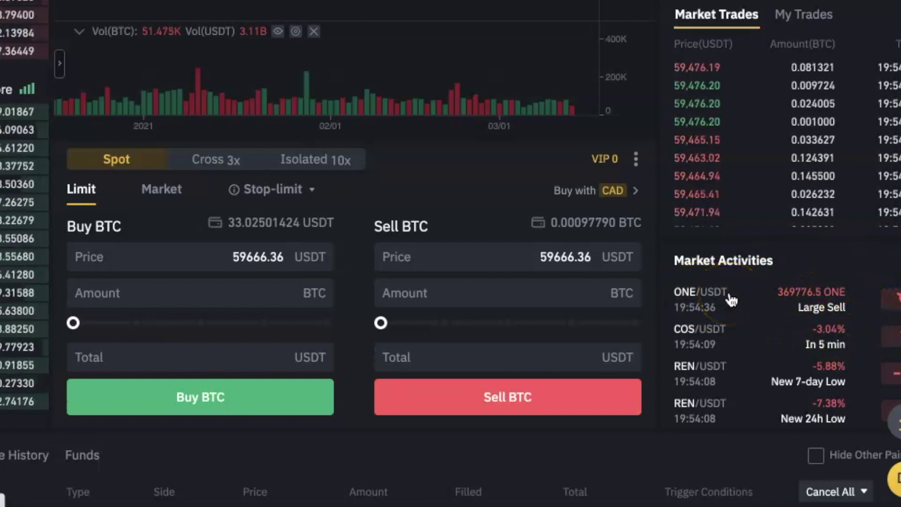
{"action": "scroll", "coordinate": [731, 298], "scroll_direction": "down", "scroll_amount": 1}
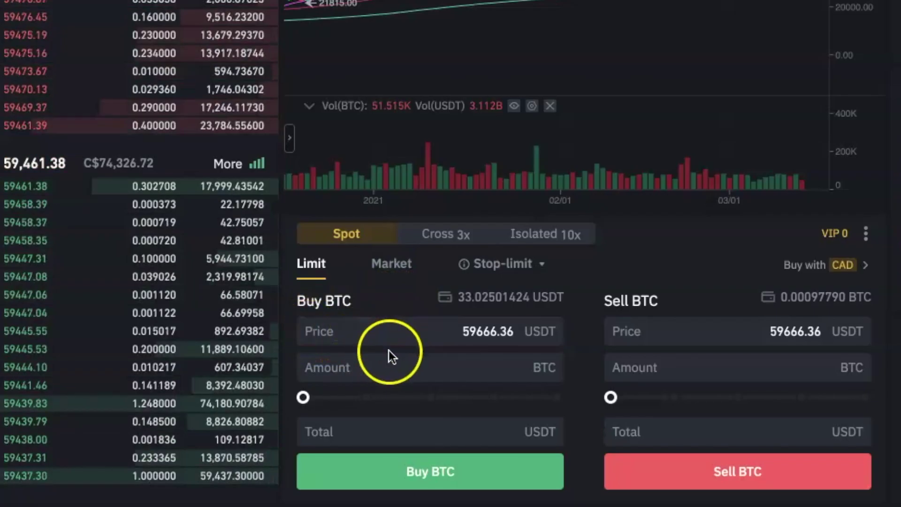
Enter 59300 USDT as the limit buy price.
{"action": "mouse_move", "coordinate": [111, 240]}
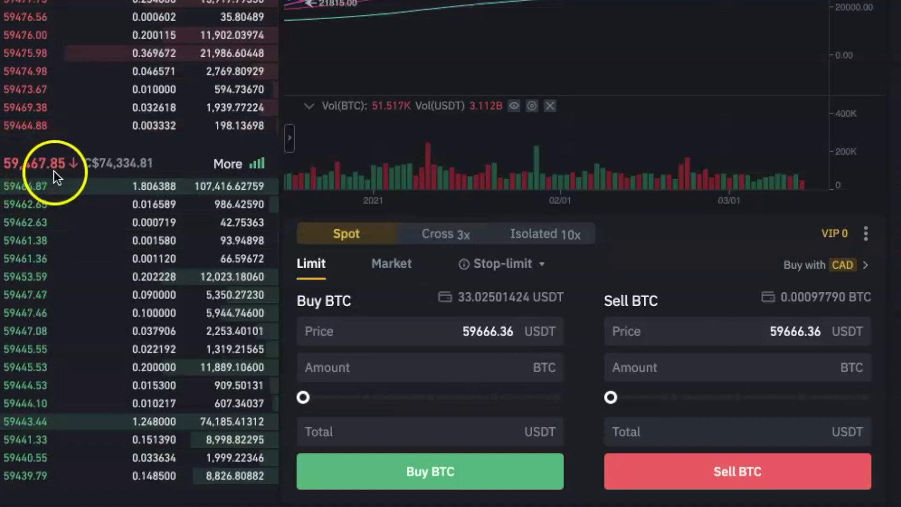
{"action": "left_click", "coordinate": [497, 328]}
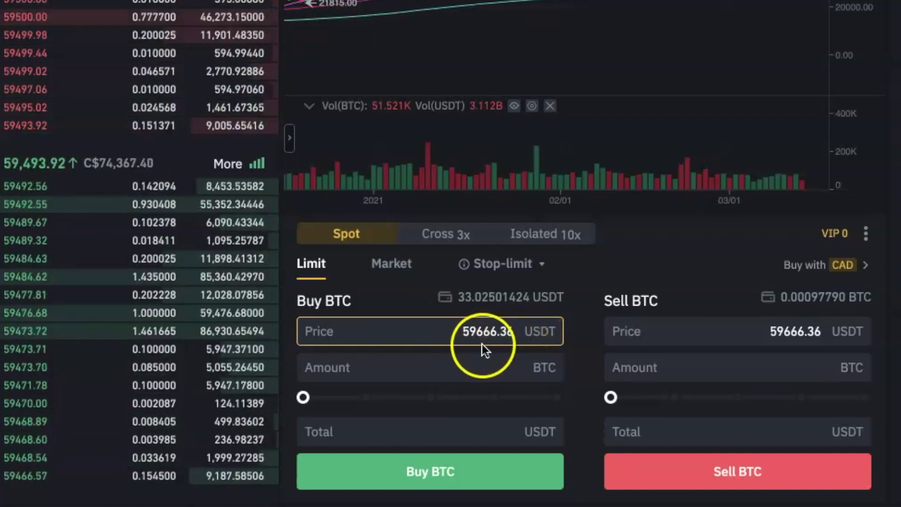
{"action": "double_click", "coordinate": [486, 335]}
{"action": "type", "text": "59300"}
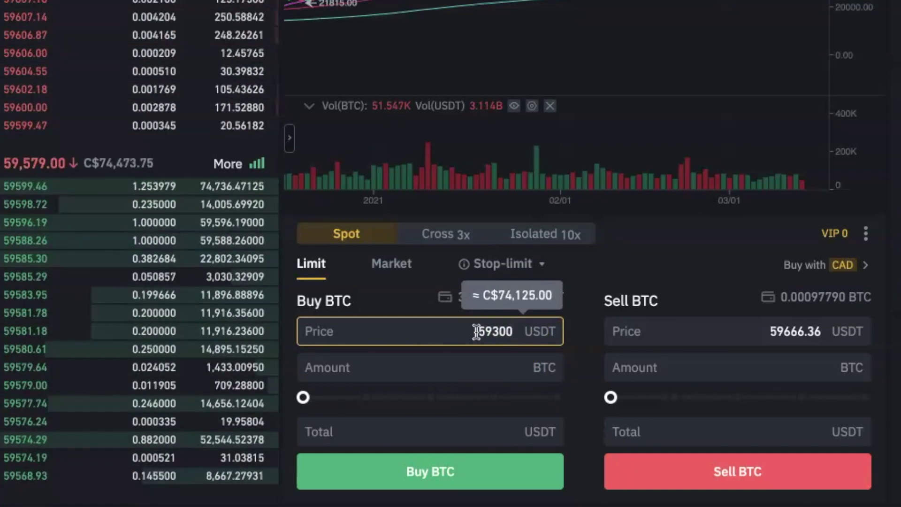
{"action": "left_click", "coordinate": [545, 332]}
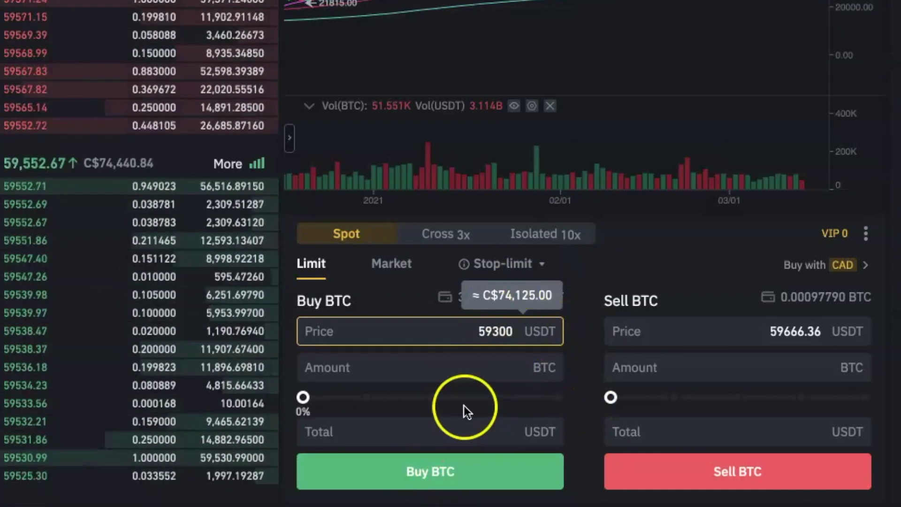
Try the 50% and 100% balance presets, then set the buy total to 20 USDT.
{"action": "left_click", "coordinate": [325, 368]}
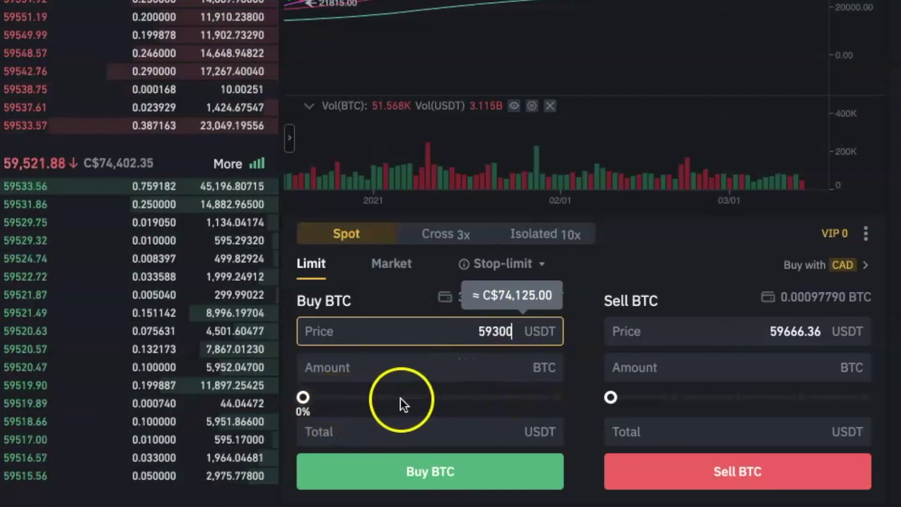
{"action": "left_click", "coordinate": [432, 398]}
{"action": "left_click", "coordinate": [558, 397]}
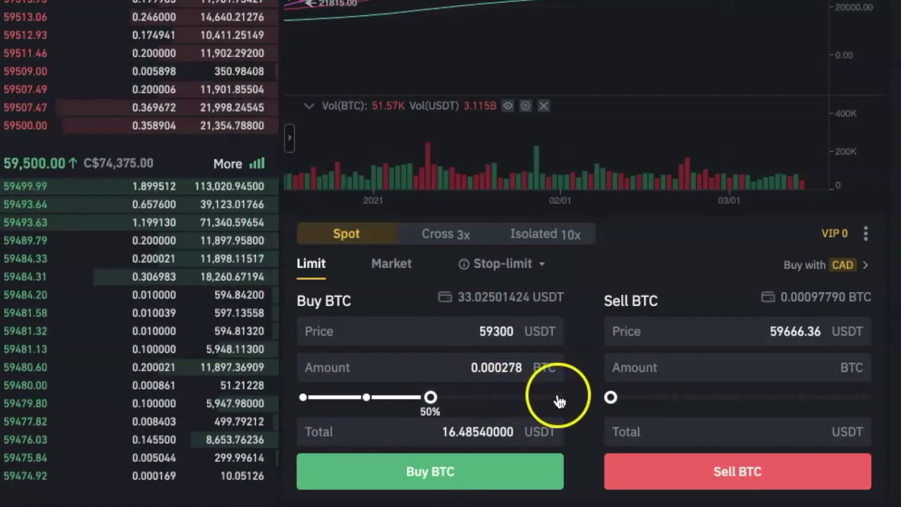
{"action": "double_click", "coordinate": [526, 425]}
{"action": "type", "text": "20"}
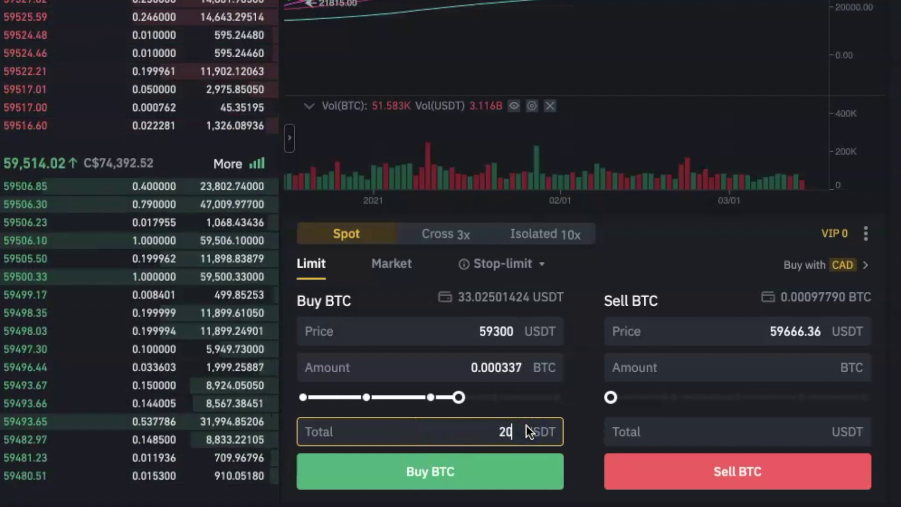
{"action": "left_click", "coordinate": [477, 430]}
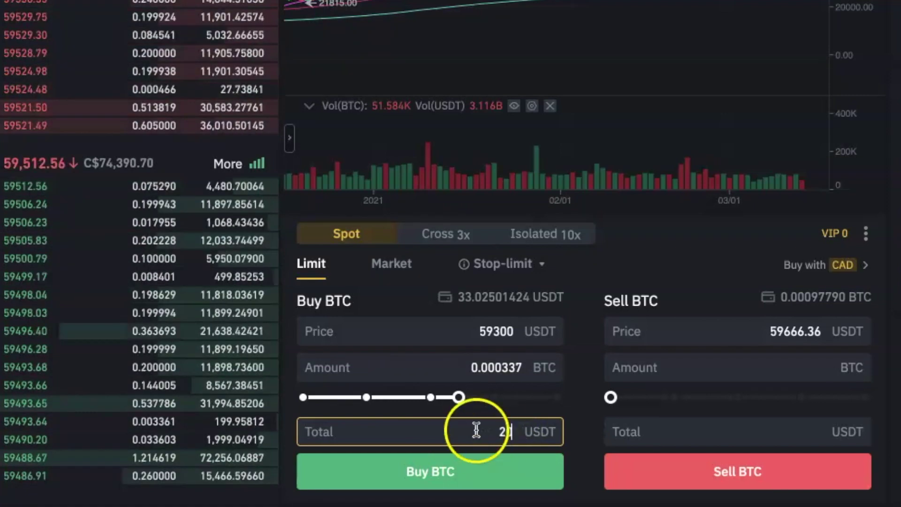
{"action": "left_click", "coordinate": [543, 487]}
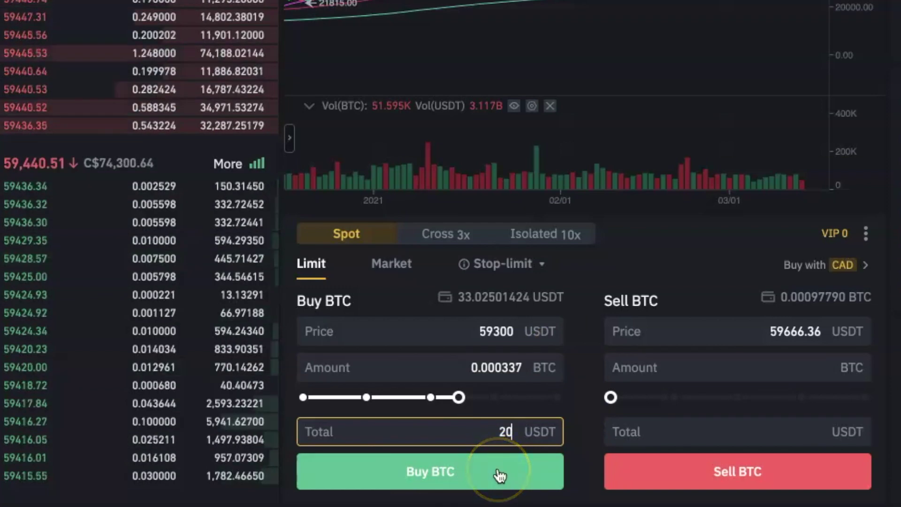
{"action": "left_click", "coordinate": [470, 454]}
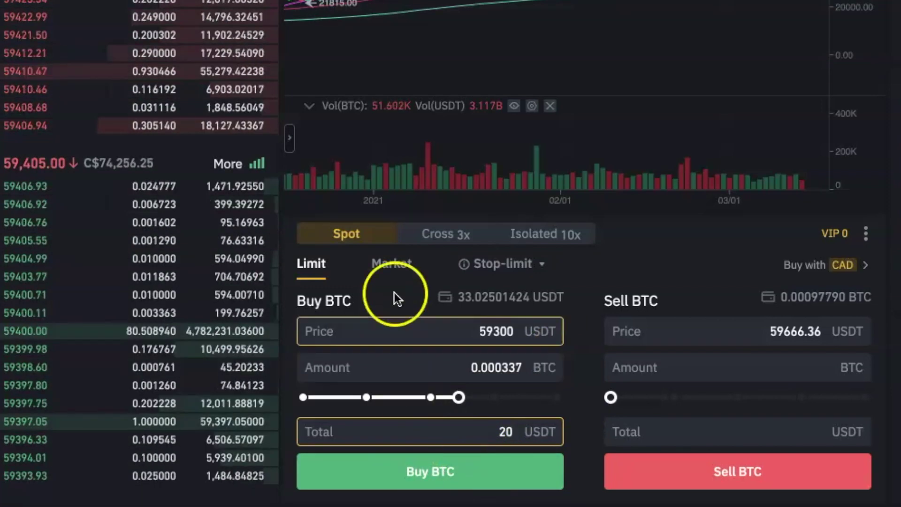
Switch to a Market buy at 50% of the balance (16.5132 USDT), then go back to Limit.
{"action": "left_click", "coordinate": [392, 264]}
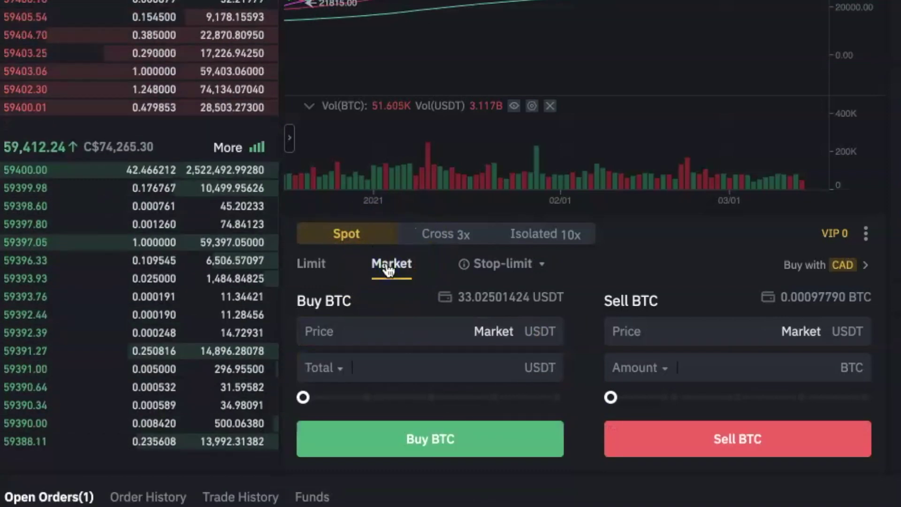
{"action": "left_click", "coordinate": [430, 398]}
{"action": "left_click", "coordinate": [462, 440]}
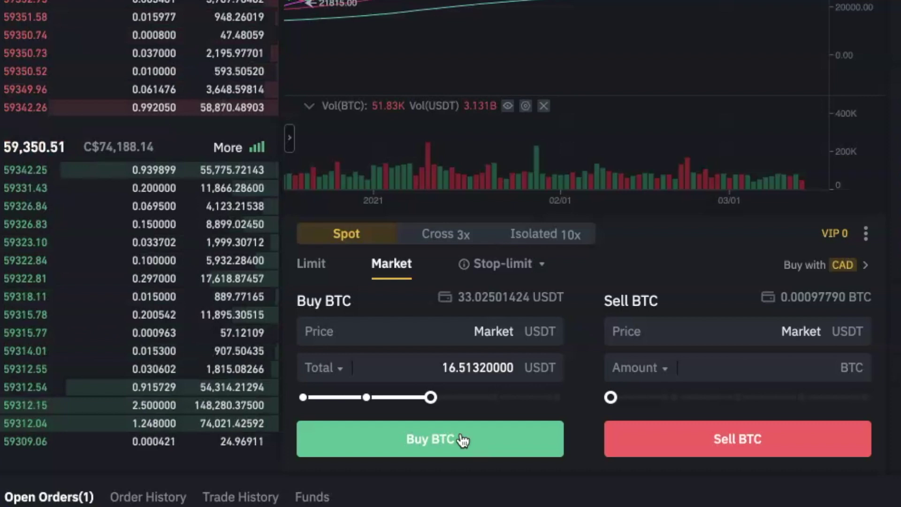
{"action": "left_click", "coordinate": [368, 283]}
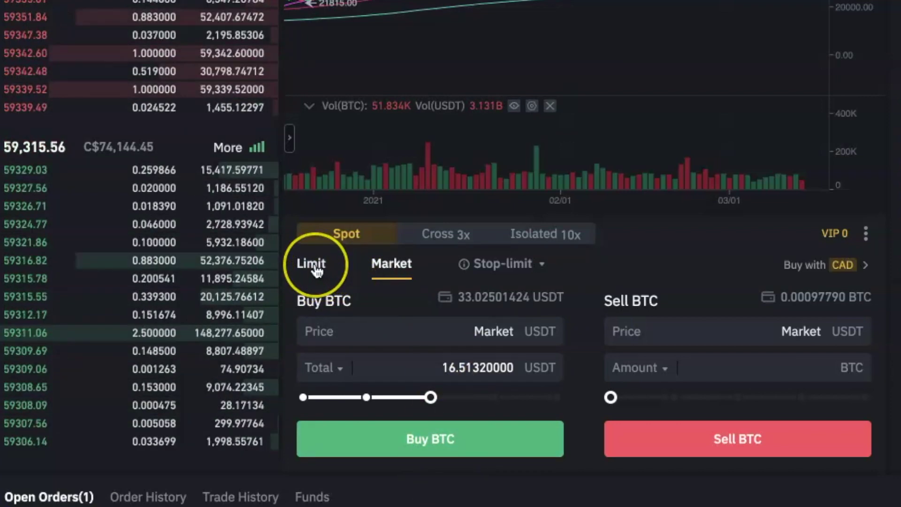
{"action": "left_click", "coordinate": [312, 264]}
{"action": "scroll", "coordinate": [578, 432], "scroll_direction": "down", "scroll_amount": 4}
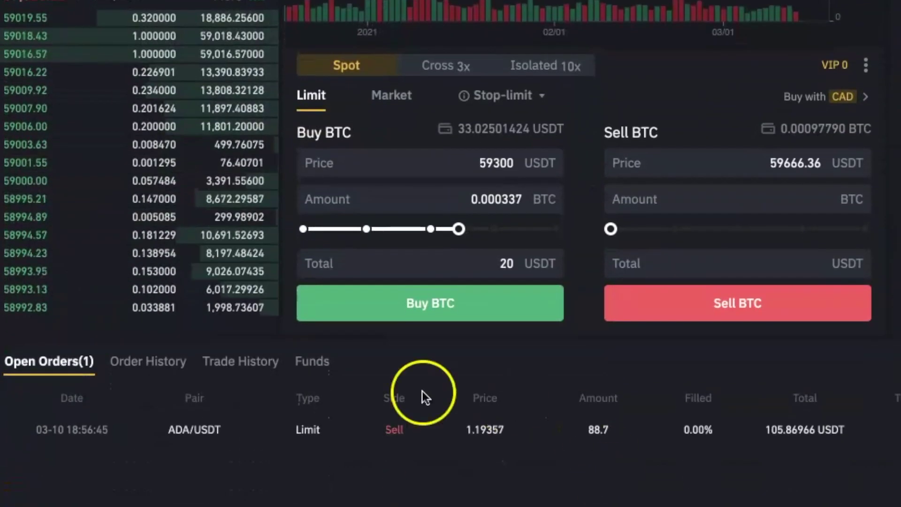
Show the Order History tab, which lists no orders for the 1 Day range.
{"action": "left_click", "coordinate": [44, 425]}
{"action": "left_click", "coordinate": [278, 438]}
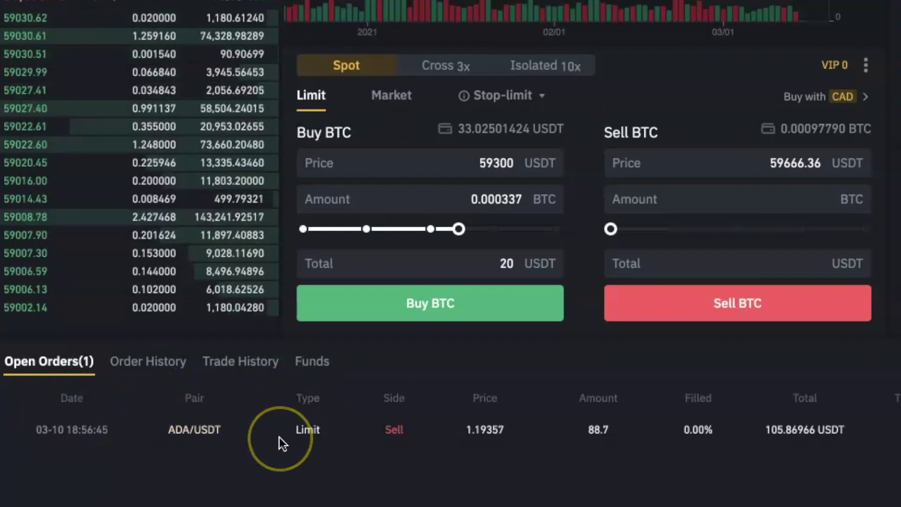
{"action": "left_click", "coordinate": [145, 416]}
{"action": "left_click", "coordinate": [27, 373]}
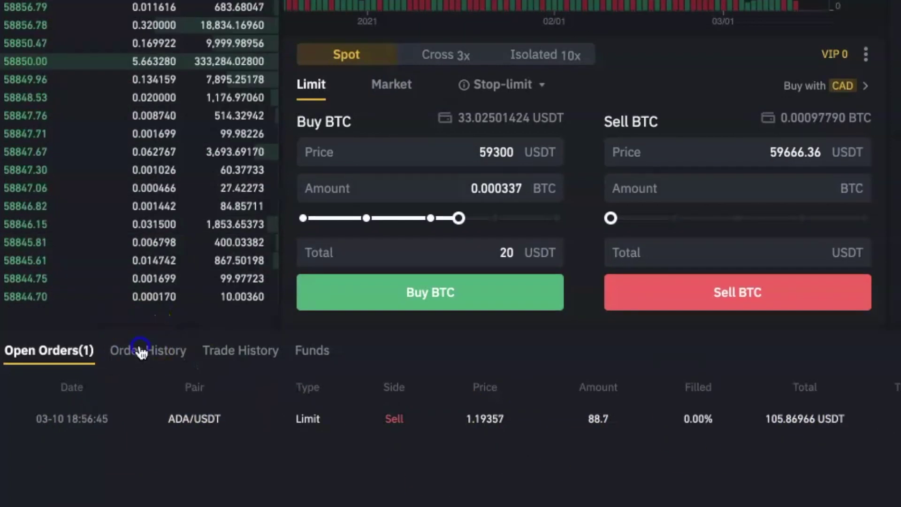
{"action": "left_click", "coordinate": [143, 362]}
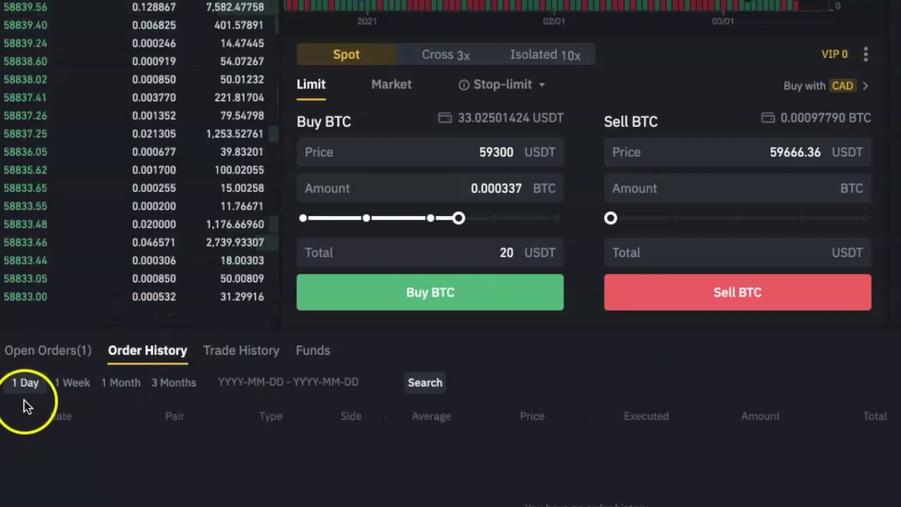
Step the Order History filter through 1 Week, 1 Month and 3 Months.
{"action": "left_click", "coordinate": [71, 389]}
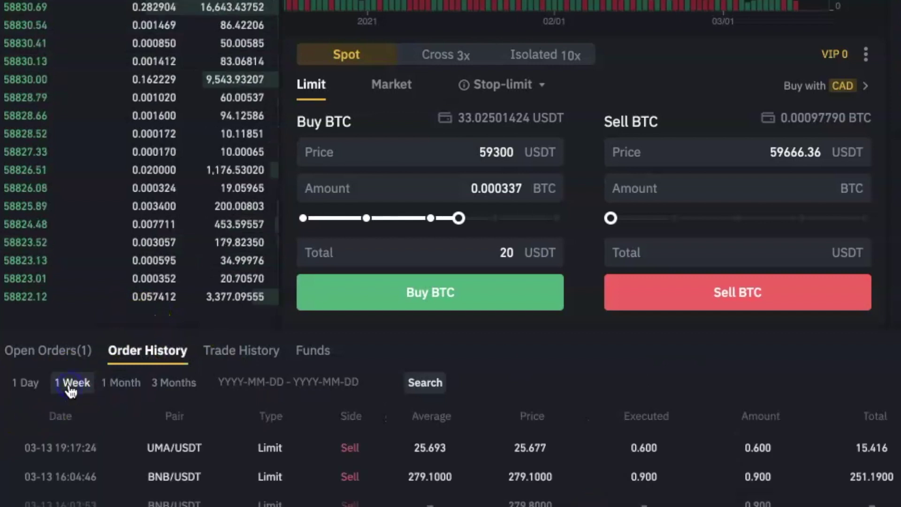
{"action": "left_click", "coordinate": [121, 381]}
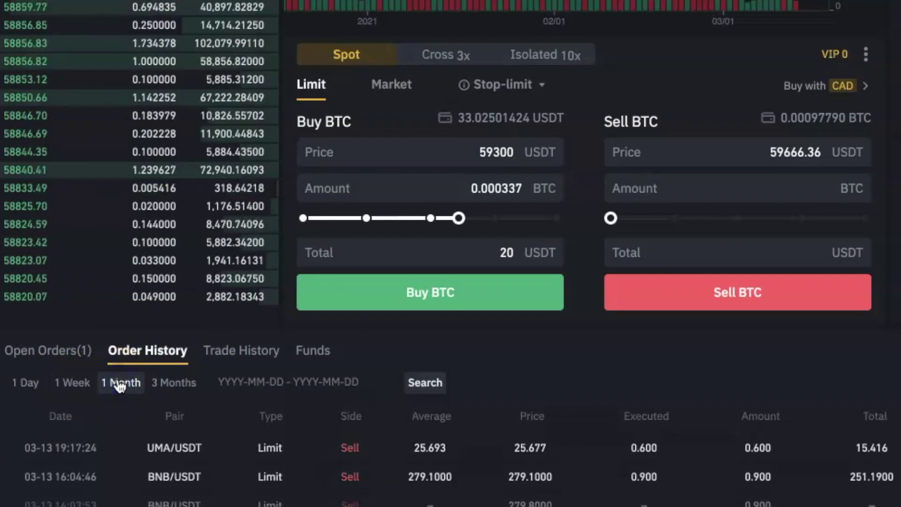
{"action": "scroll", "coordinate": [360, 483], "scroll_direction": "down", "scroll_amount": 10}
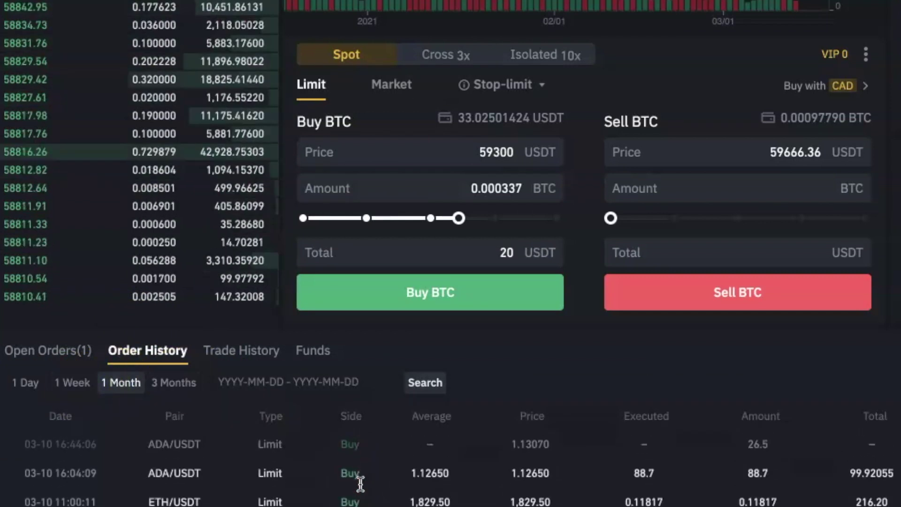
{"action": "left_click", "coordinate": [174, 383]}
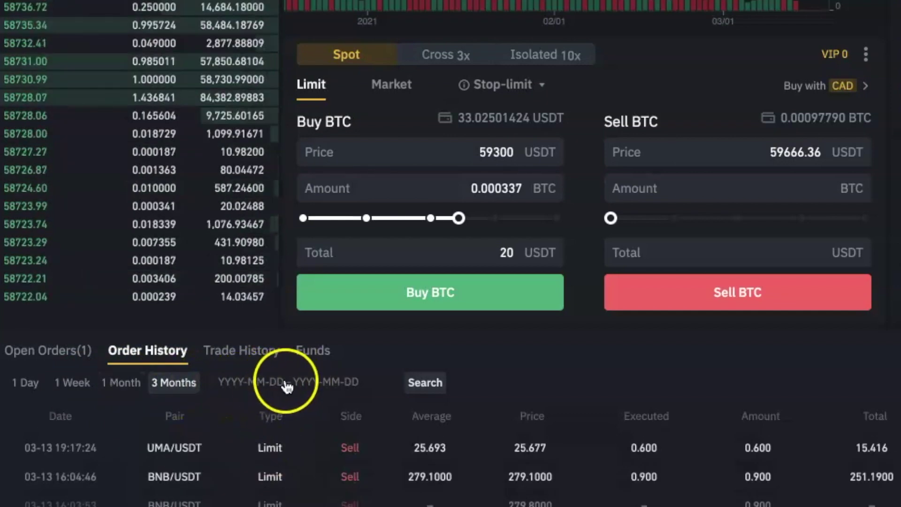
{"action": "left_click", "coordinate": [288, 386]}
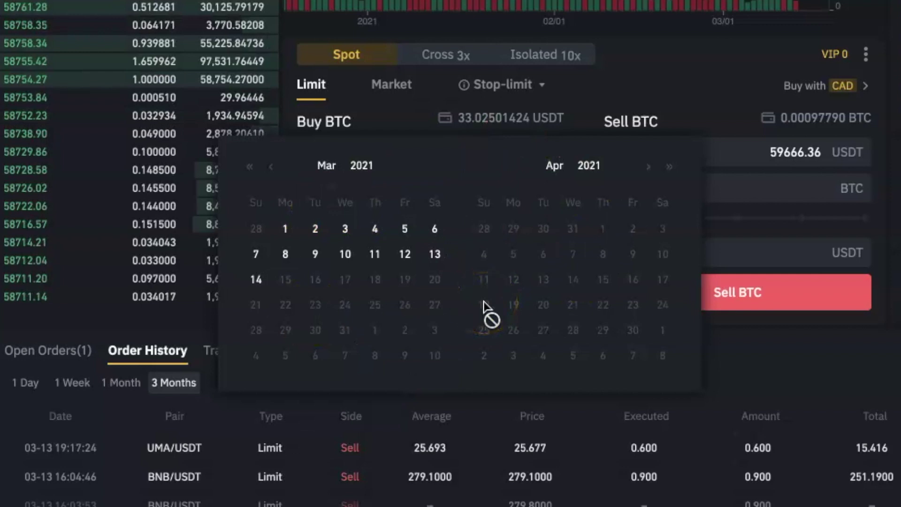
{"action": "left_click", "coordinate": [716, 385]}
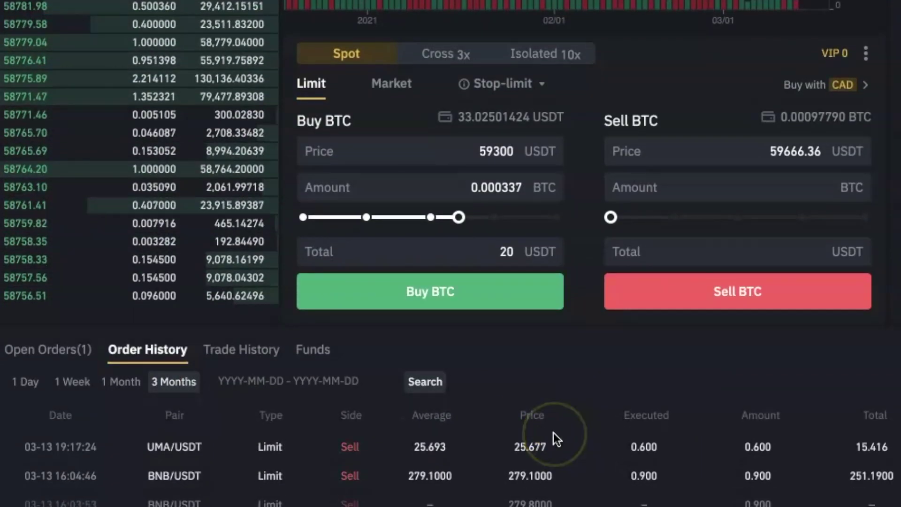
{"action": "left_click", "coordinate": [505, 404]}
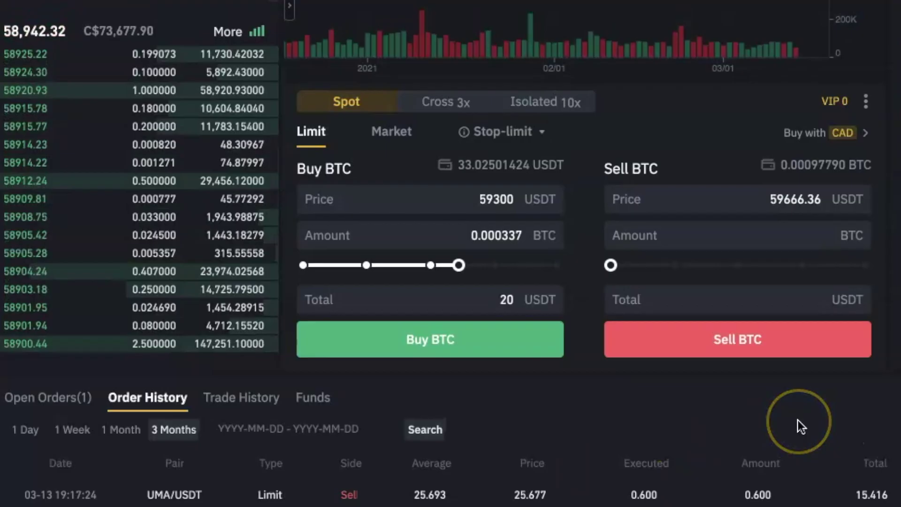
Scroll back up to the BTC/USDT price chart.
{"action": "scroll", "coordinate": [798, 421], "scroll_direction": "up", "scroll_amount": 5}
{"action": "scroll", "coordinate": [798, 421], "scroll_direction": "down", "scroll_amount": 2}
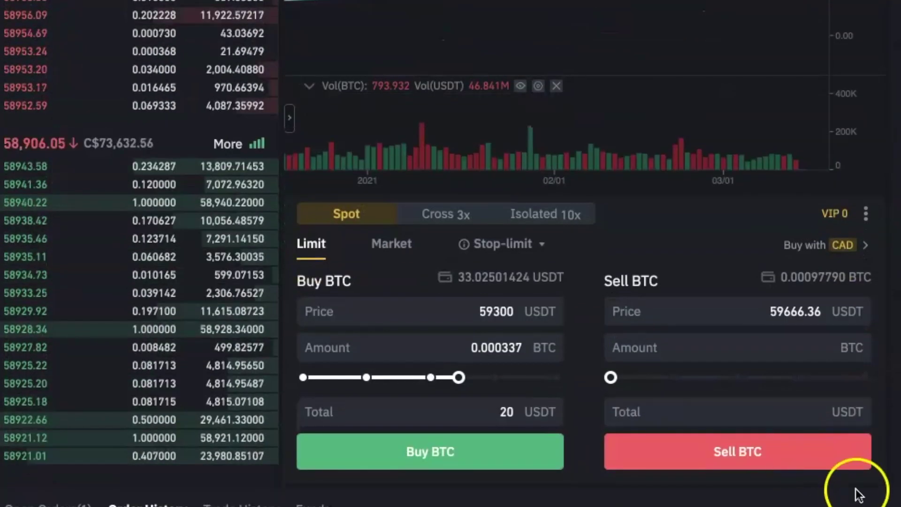
{"action": "scroll", "coordinate": [855, 488], "scroll_direction": "up", "scroll_amount": 8}
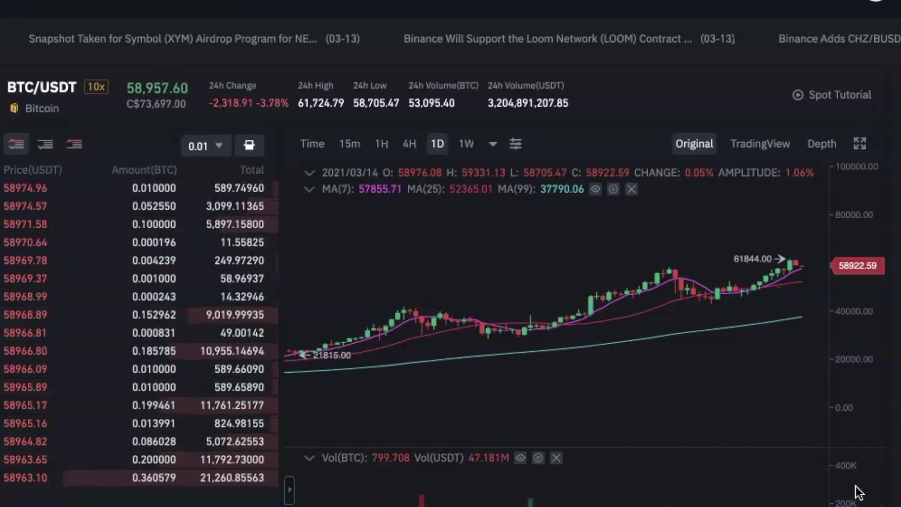